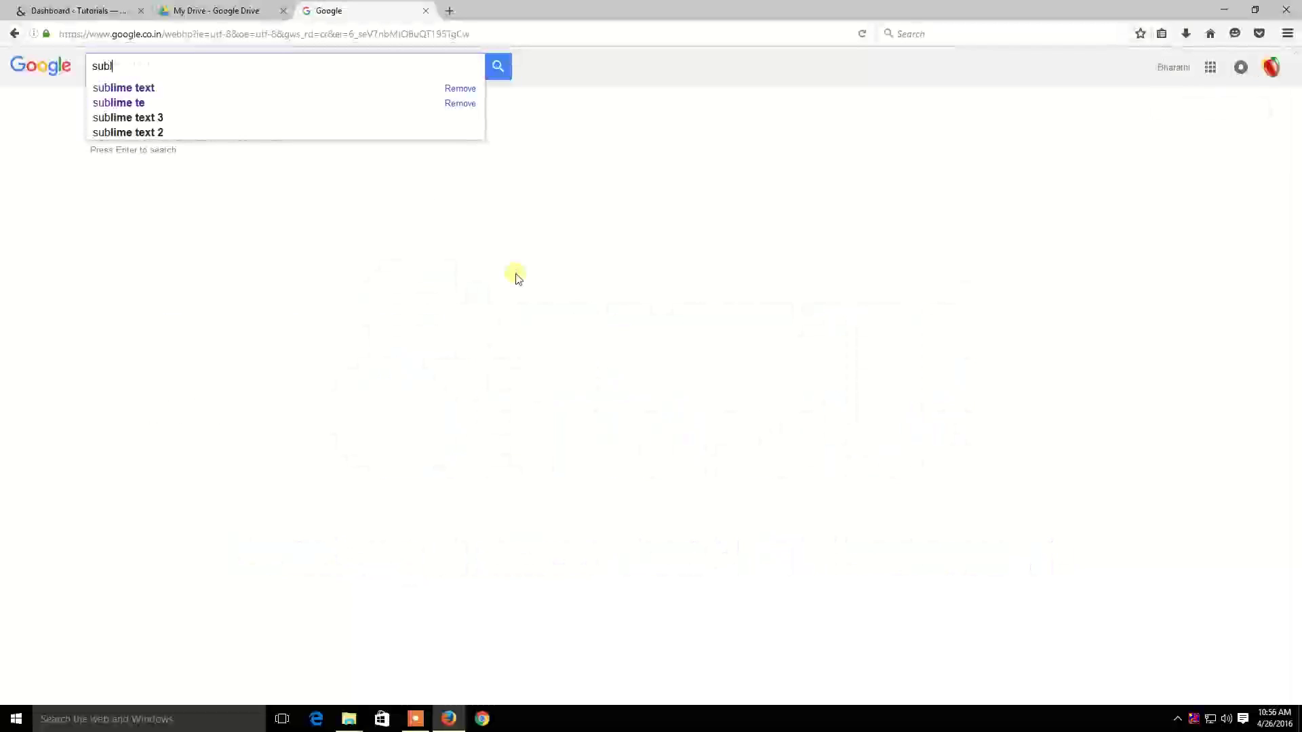
text(ime text)
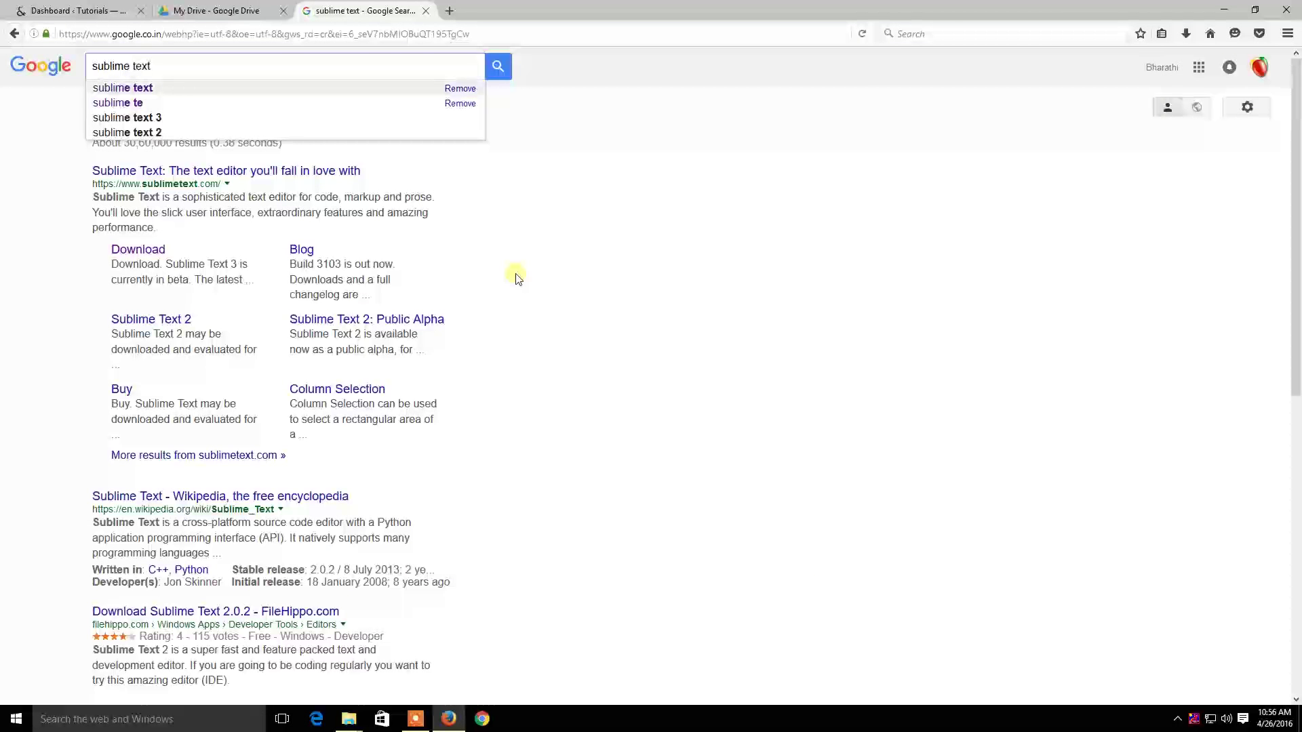
Step: Run the Google search for "sublime text"
key(Return)
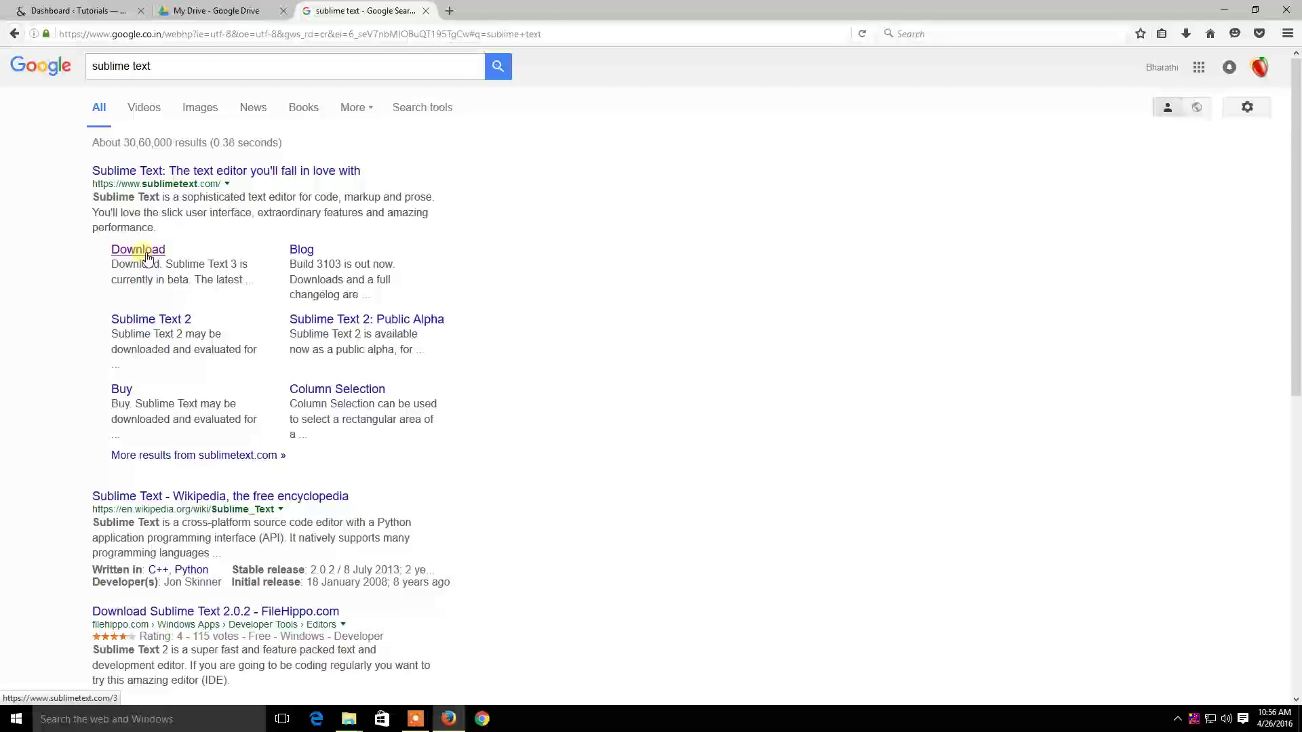
Step: Download and save the Sublime Text 3 Windows 64-bit installer, checking its download progress
click(145, 252)
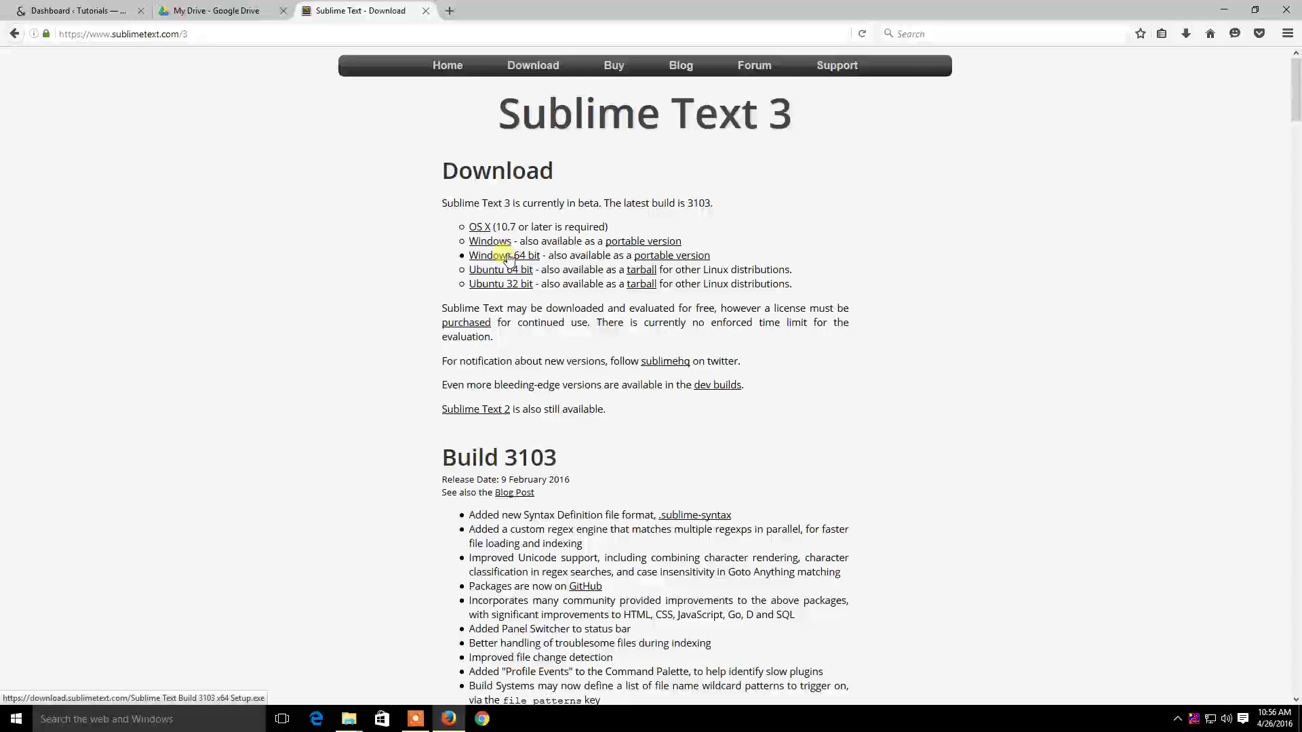
click(506, 258)
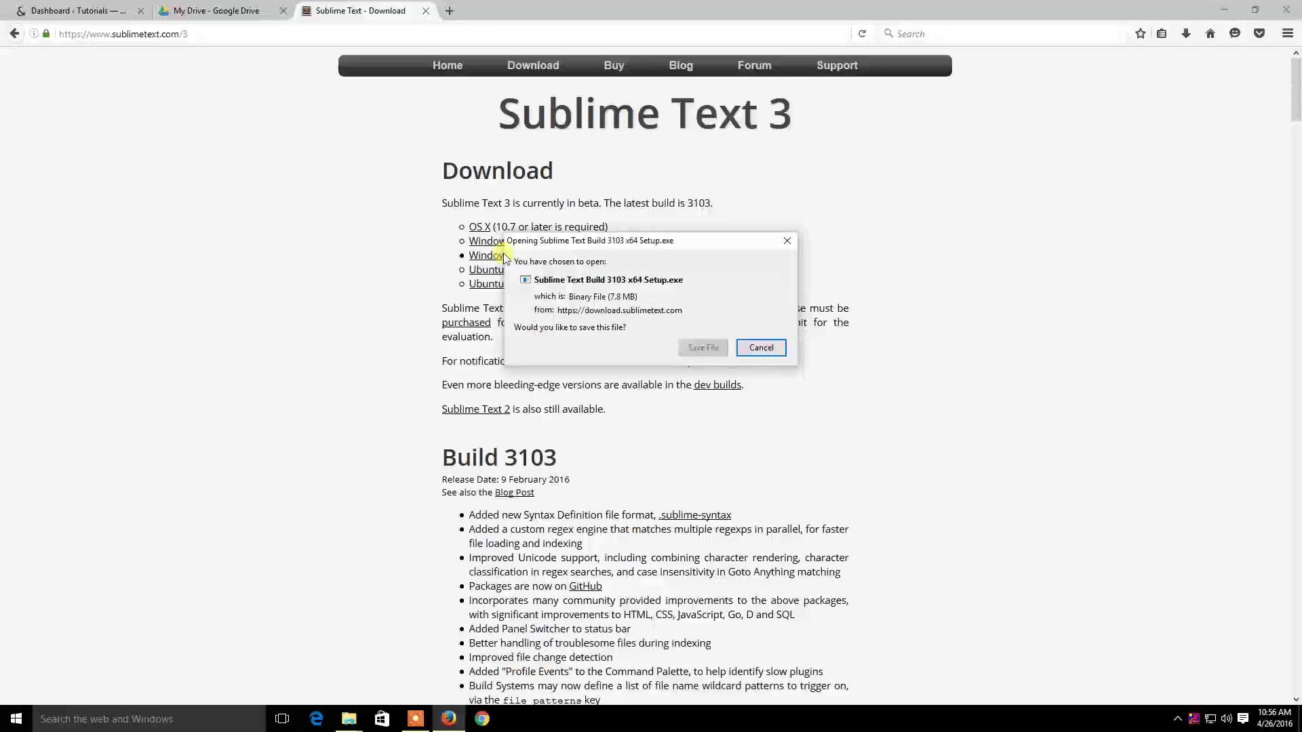
click(699, 346)
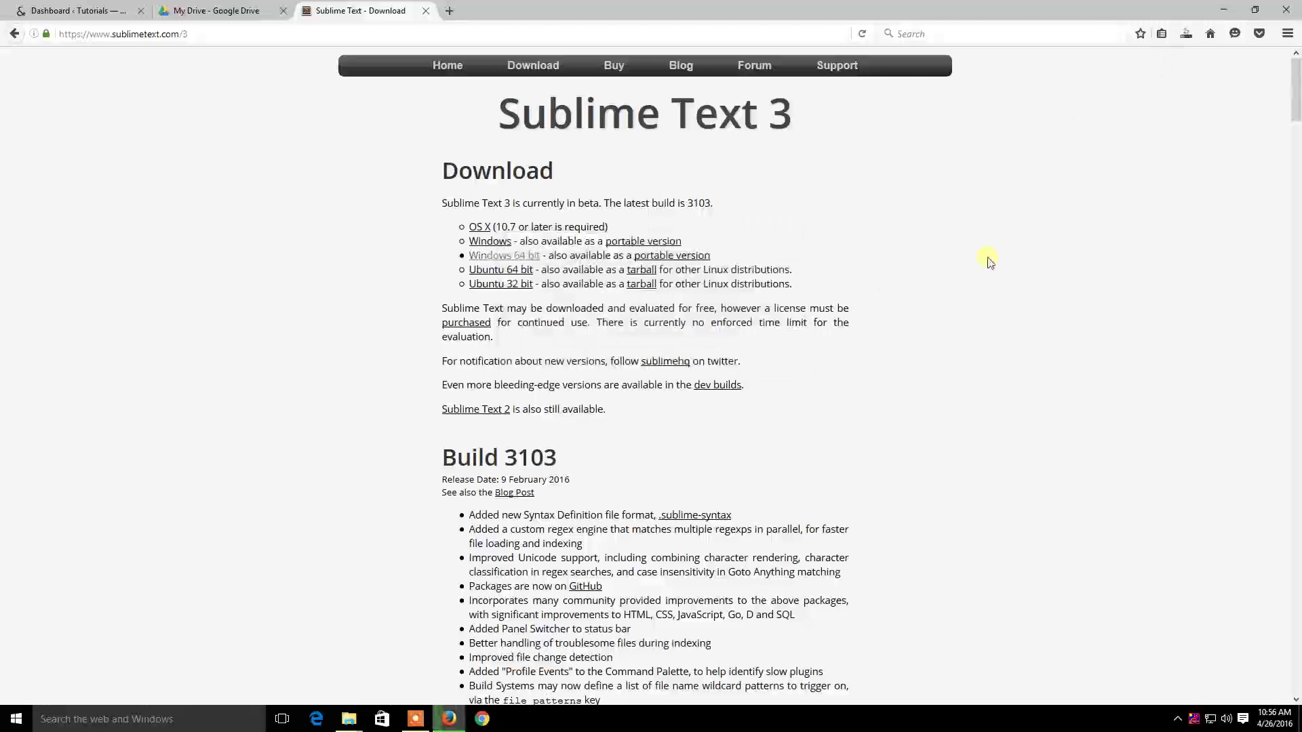
click(1185, 36)
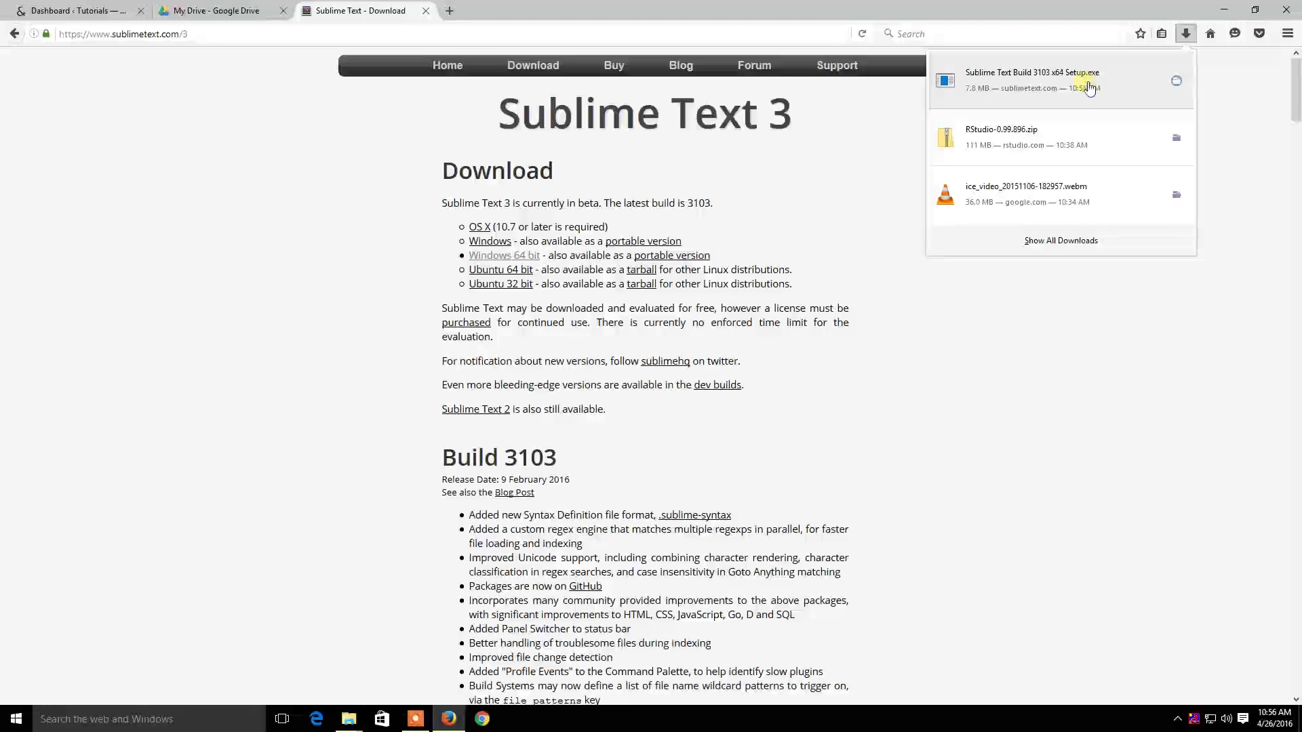
Step: Run the downloaded setup and install Sublime Text 3 into C:\Program Files\Sublime Text 3 with defaults
click(1088, 88)
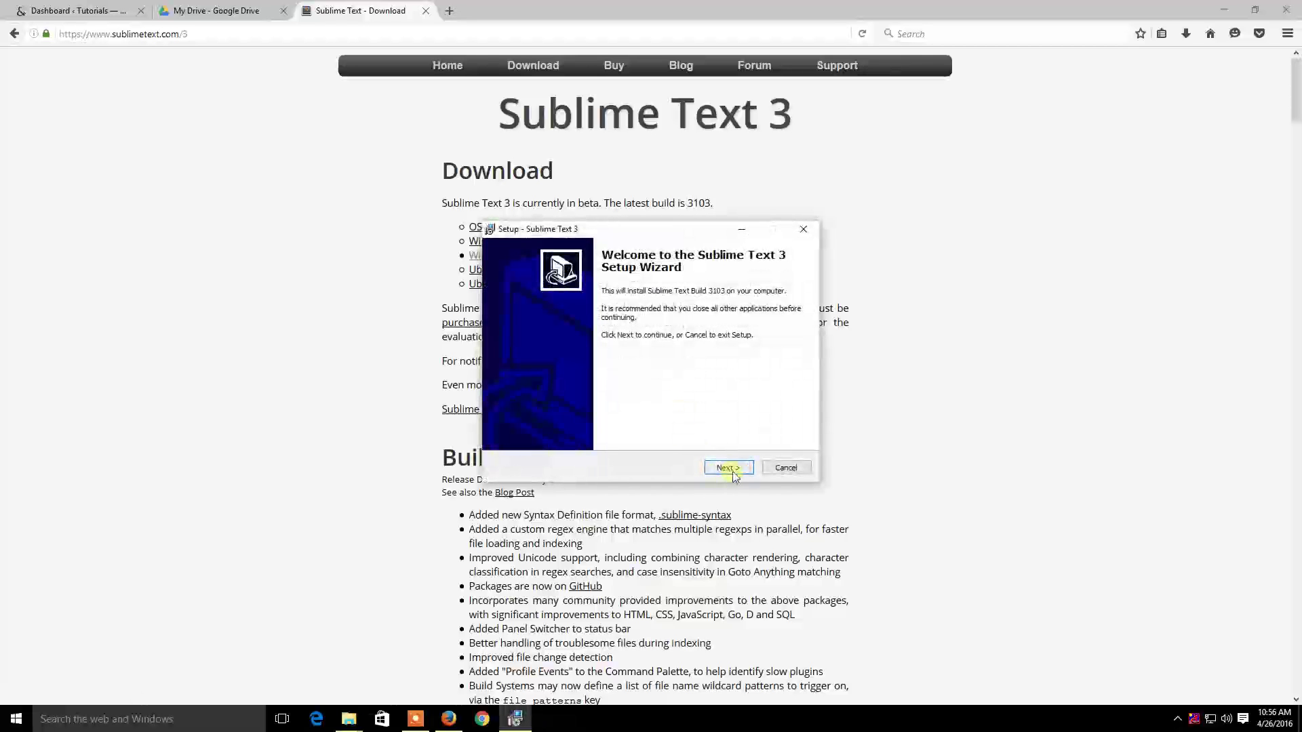
click(728, 467)
click(728, 468)
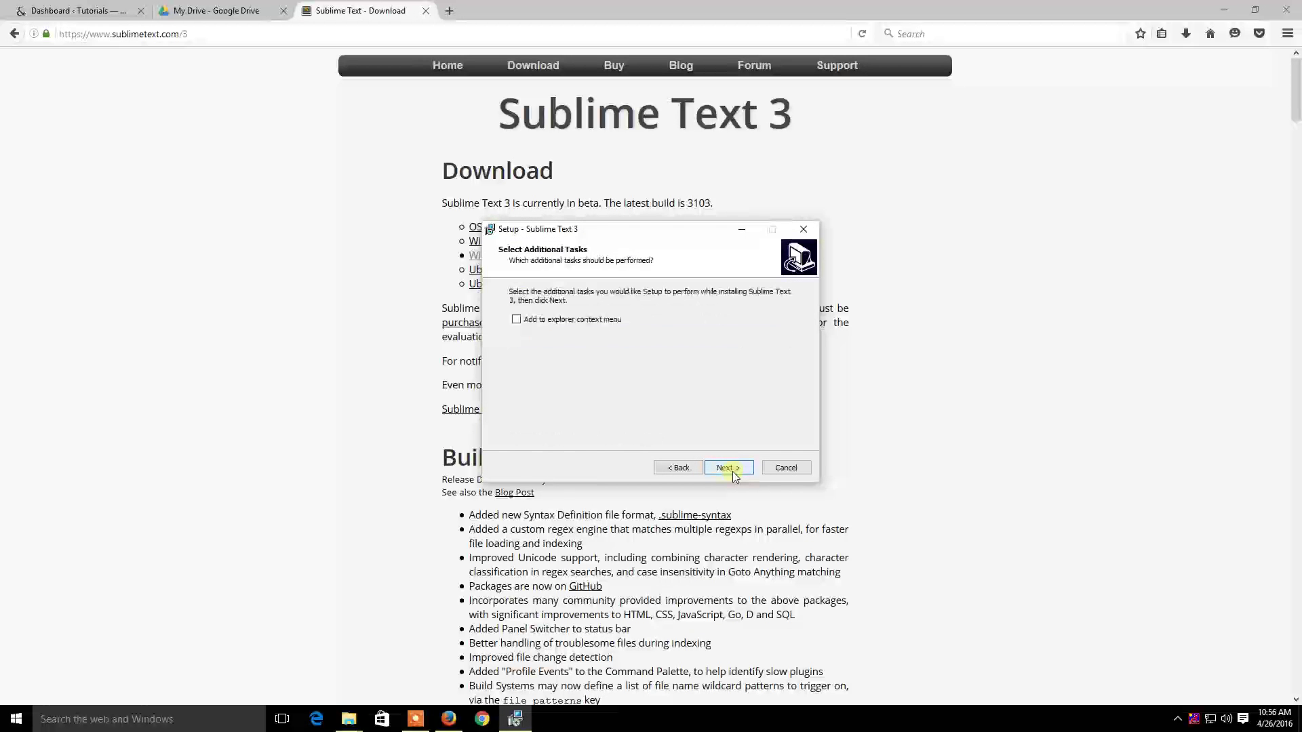
click(729, 468)
click(728, 468)
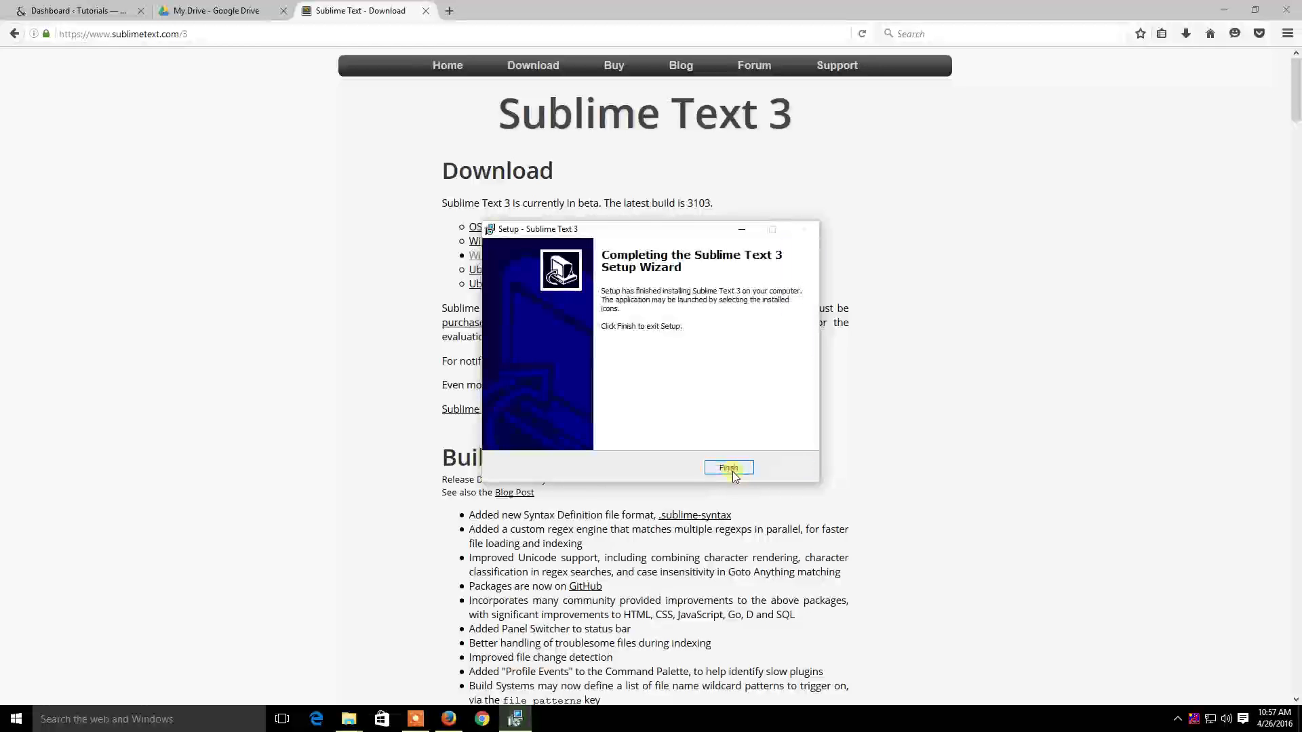
click(729, 468)
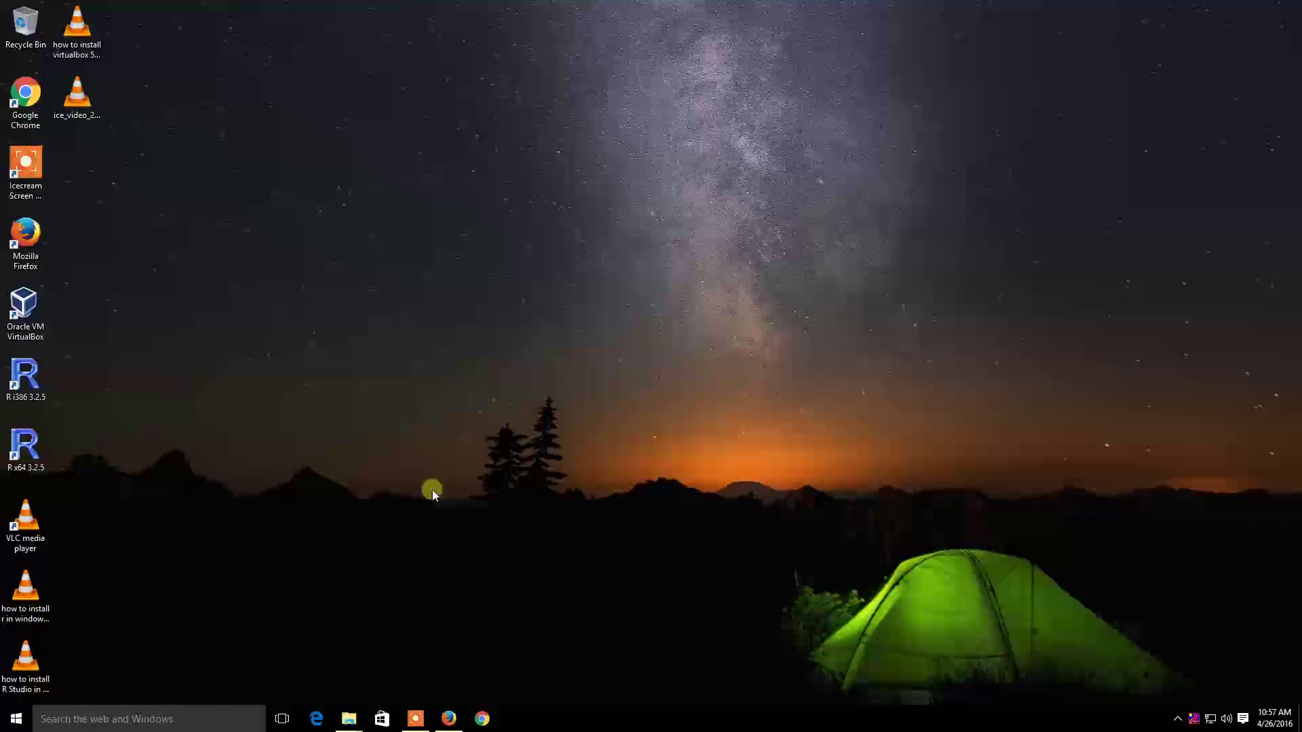
Step: Launch Sublime Text 3 from the Start menu's recently added apps and maximize its window
click(18, 720)
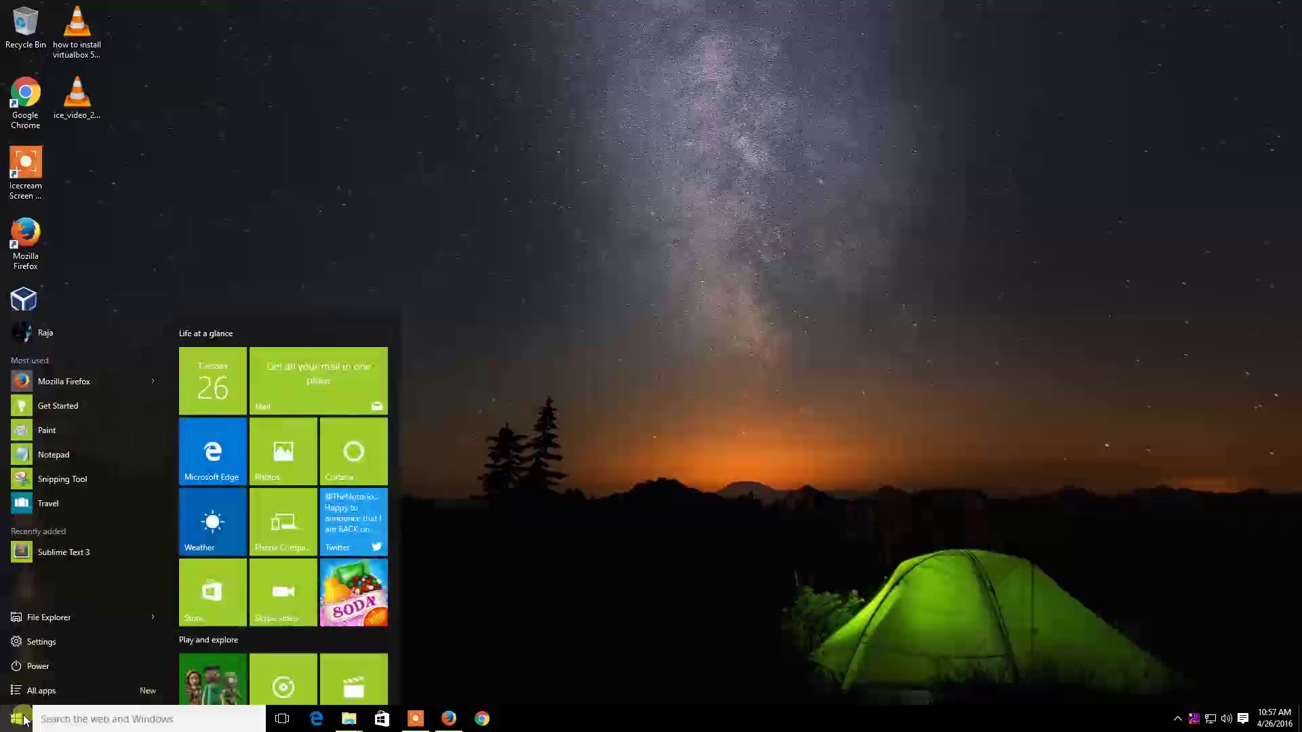
click(62, 555)
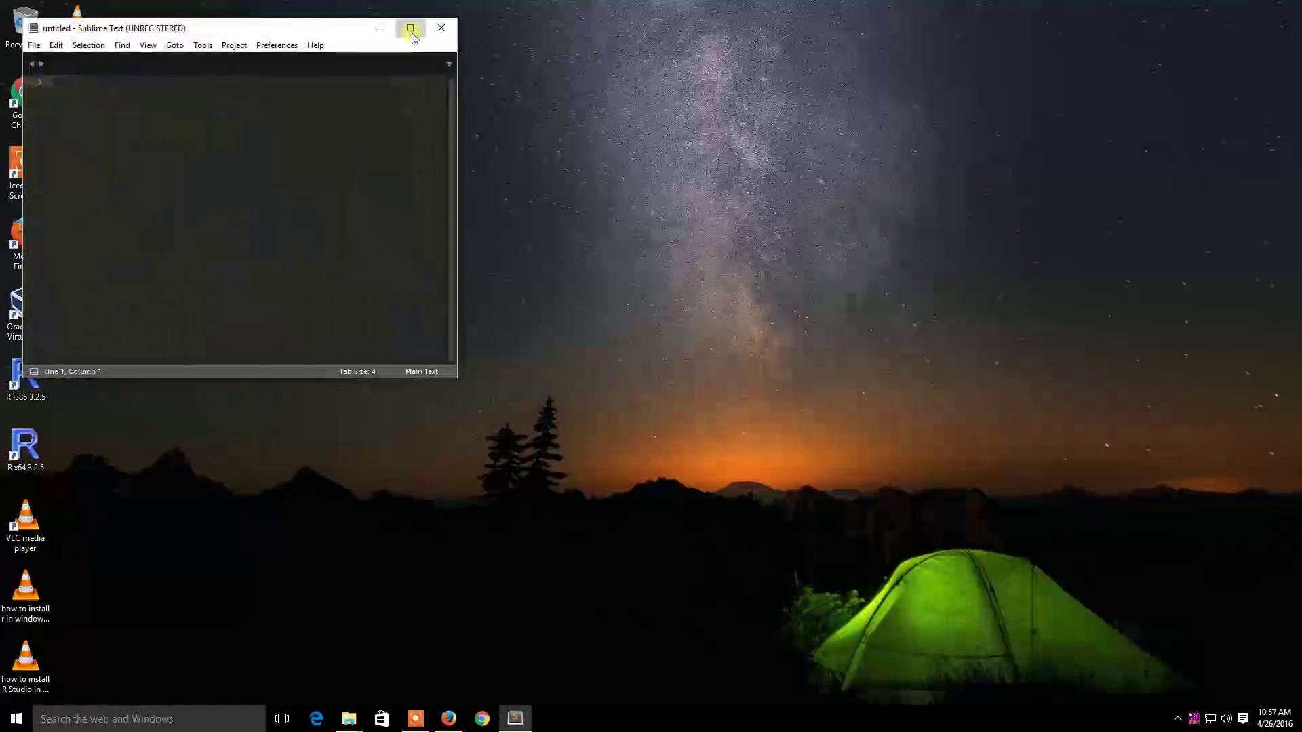
click(410, 26)
double_click(412, 36)
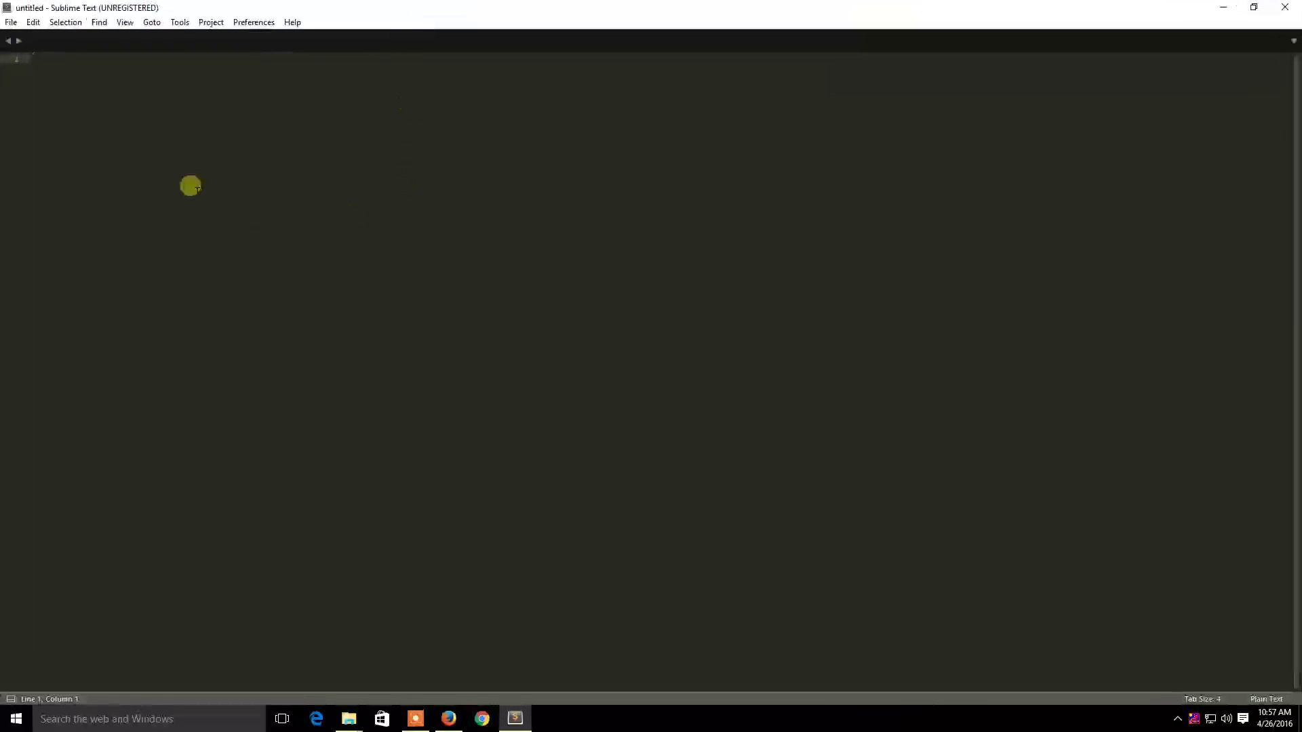